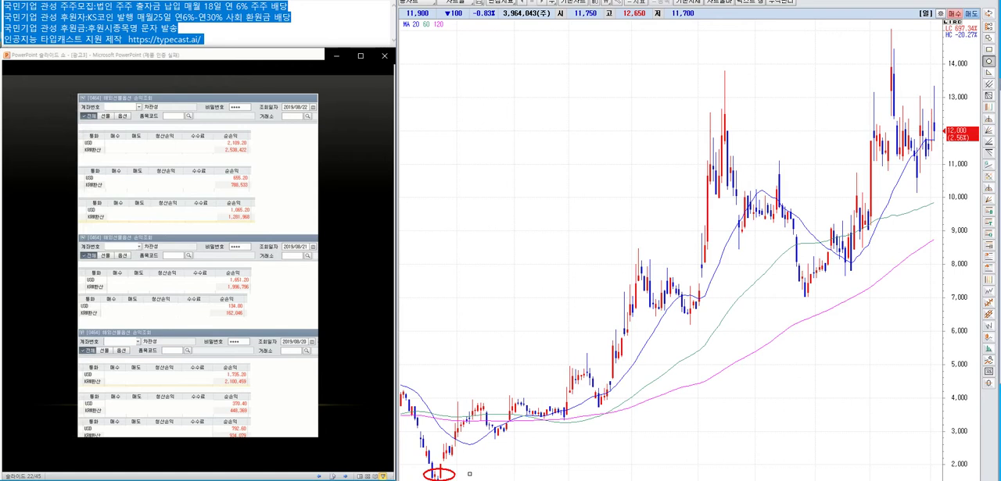
Advance the profit-statement slideshow toward the October–November 2016 trading results.
key(Page_Down)
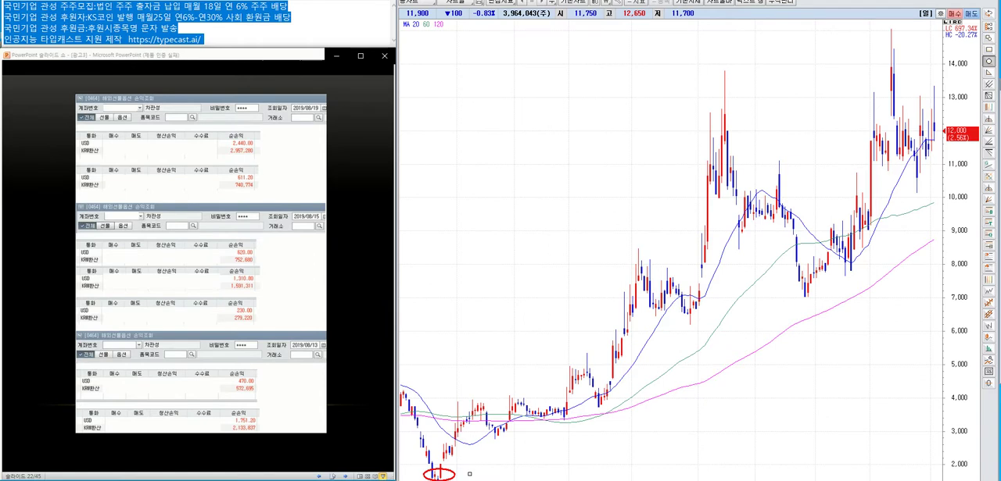
key(Page_Down)
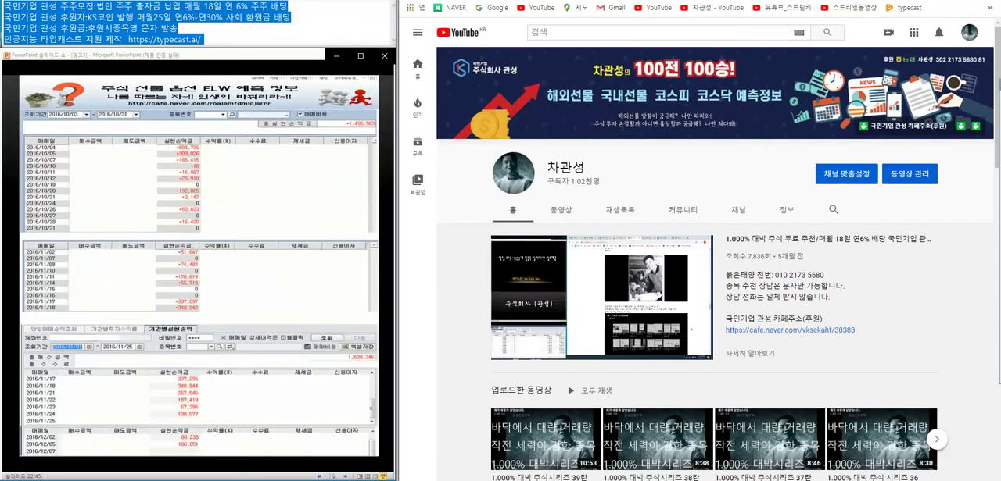
Open the presenter's Naver Cafe from the YouTube banner and go to the 10년 대박주식시리즈 board.
click(919, 129)
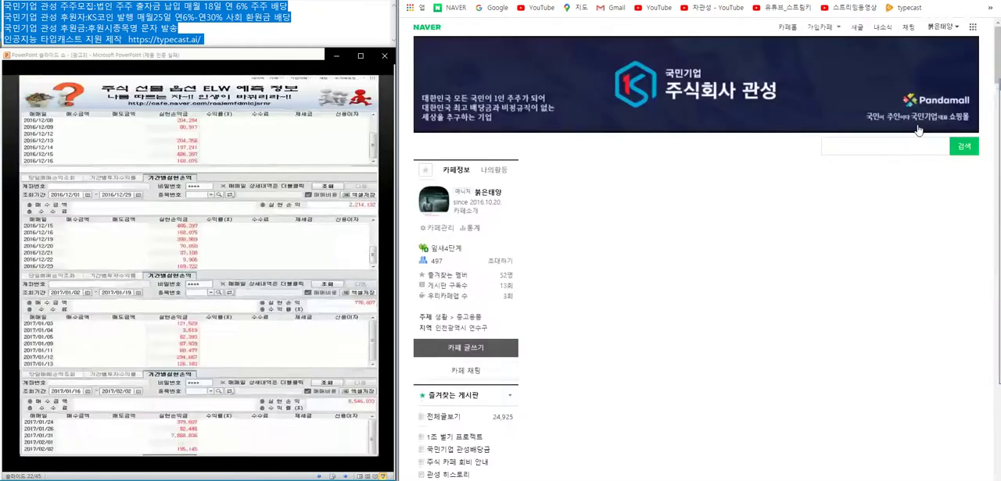
click(442, 275)
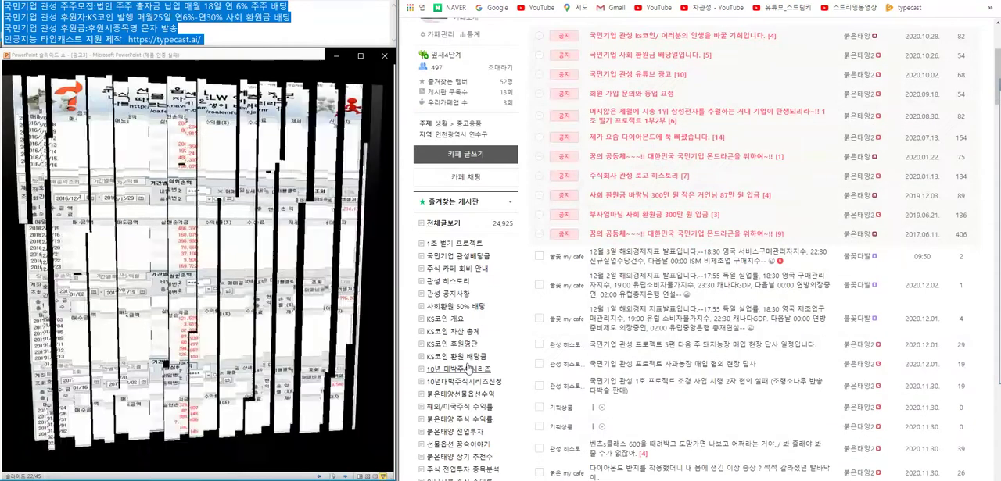
click(469, 370)
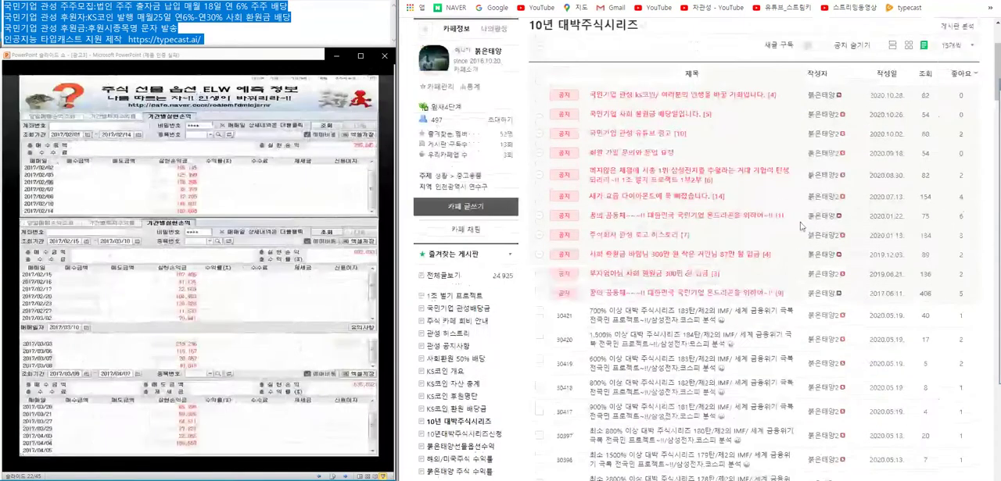
List 50 posts per page and highlight post dates, including 2020.04.04 of post 30169.
click(956, 46)
click(952, 77)
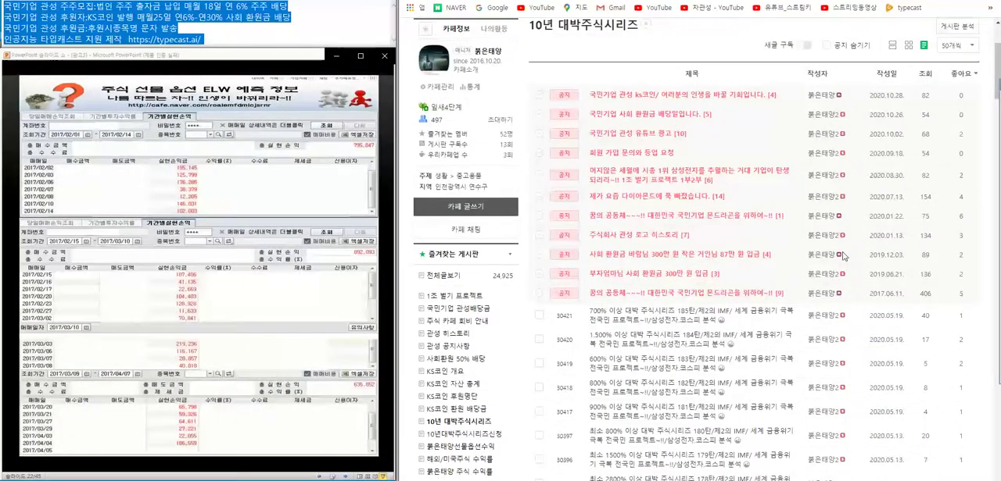
scroll(844, 255, down, 3)
scroll(844, 256, down, 4)
scroll(844, 256, down, 4)
scroll(843, 255, down, 4)
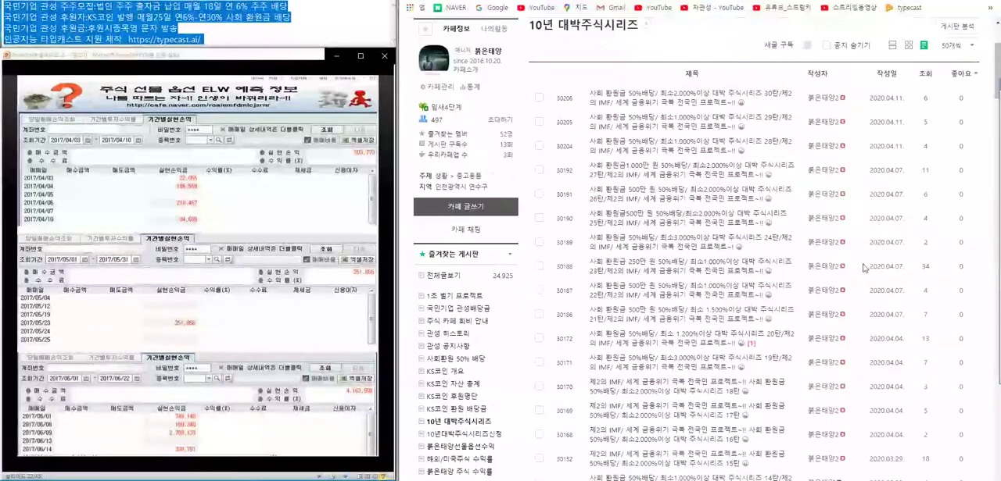
scroll(865, 269, down, 3)
scroll(864, 268, down, 5)
scroll(865, 269, up, 2)
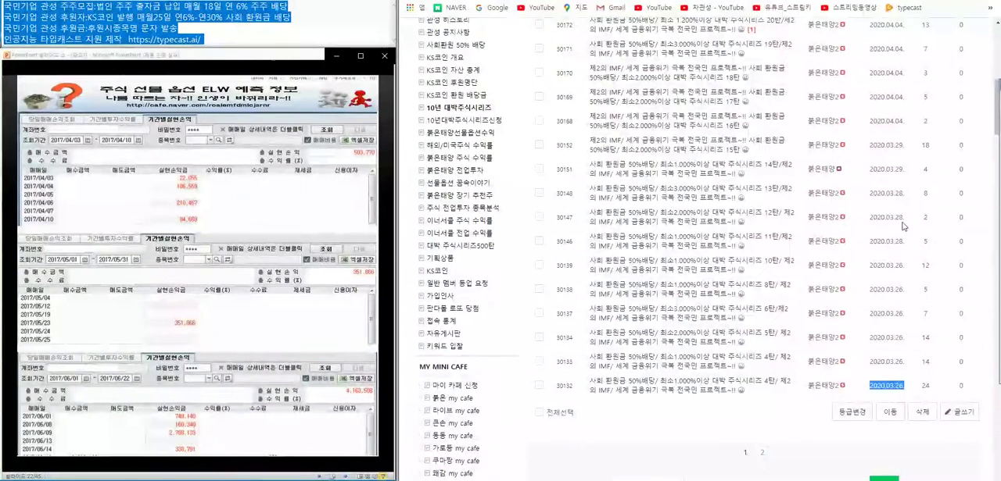
drag(903, 217, 877, 219)
drag(905, 97, 813, 97)
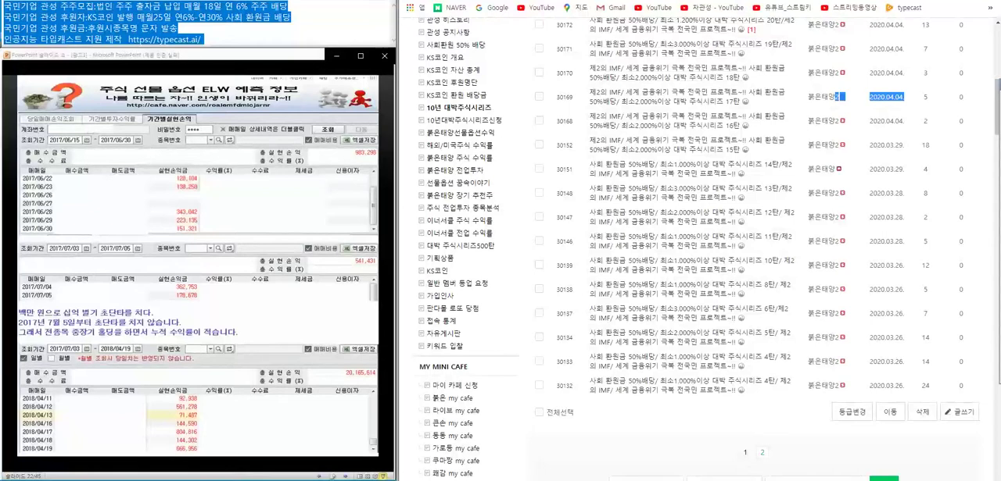
Bring the stock chart back and advance three slides through October 2019 futures profit statements.
key(alt+Tab)
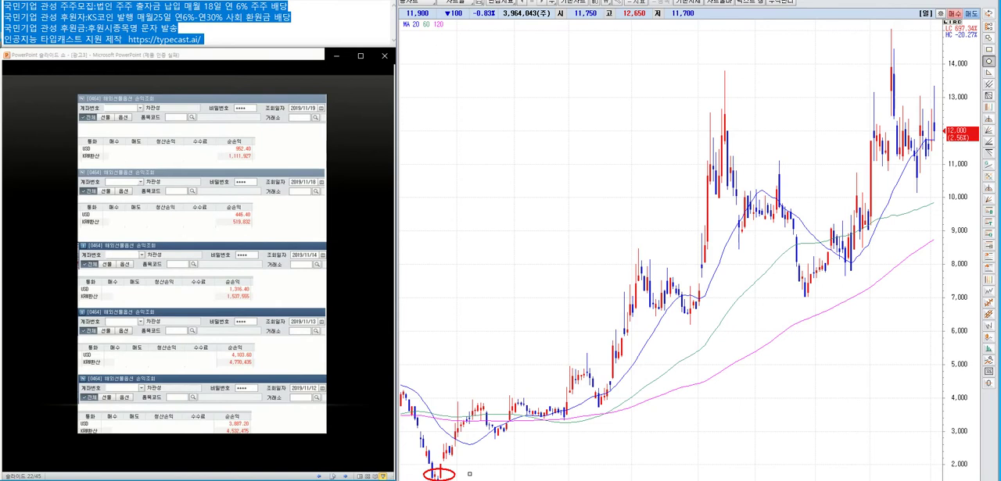
key(space)
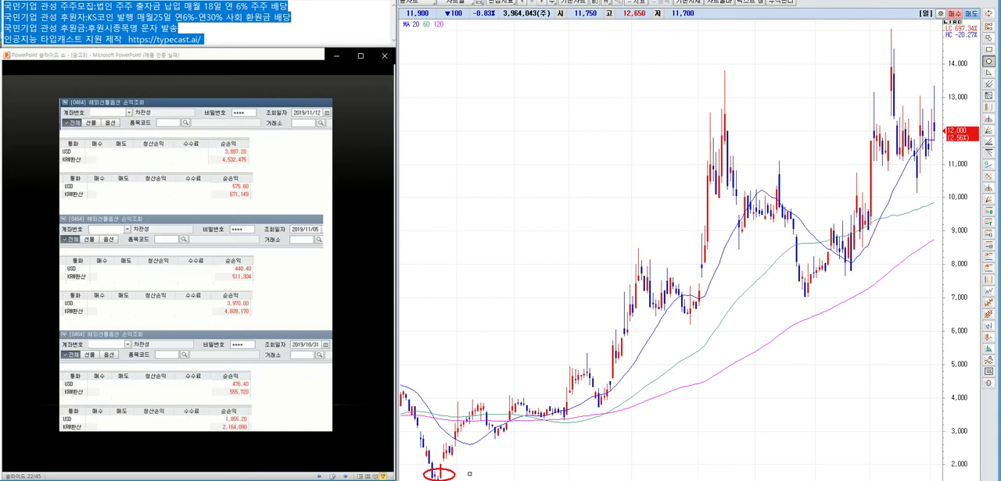
key(space)
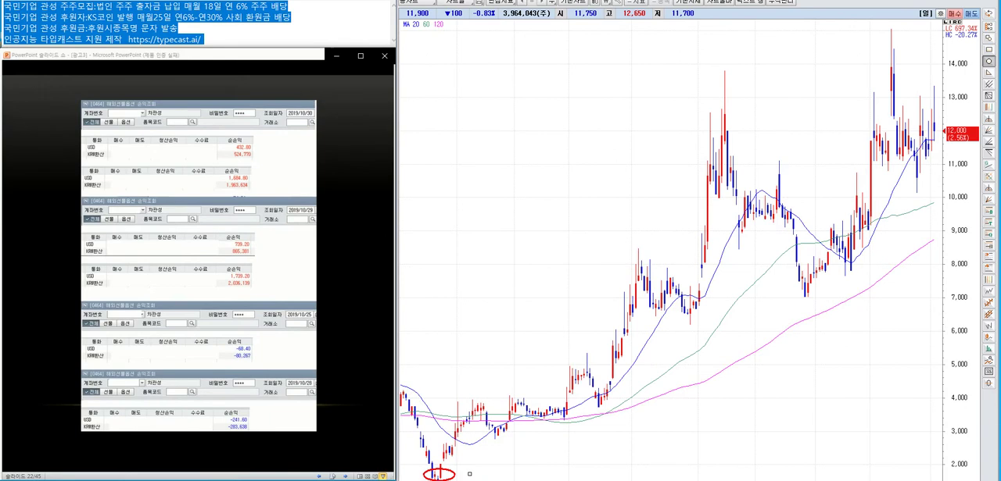
key(space)
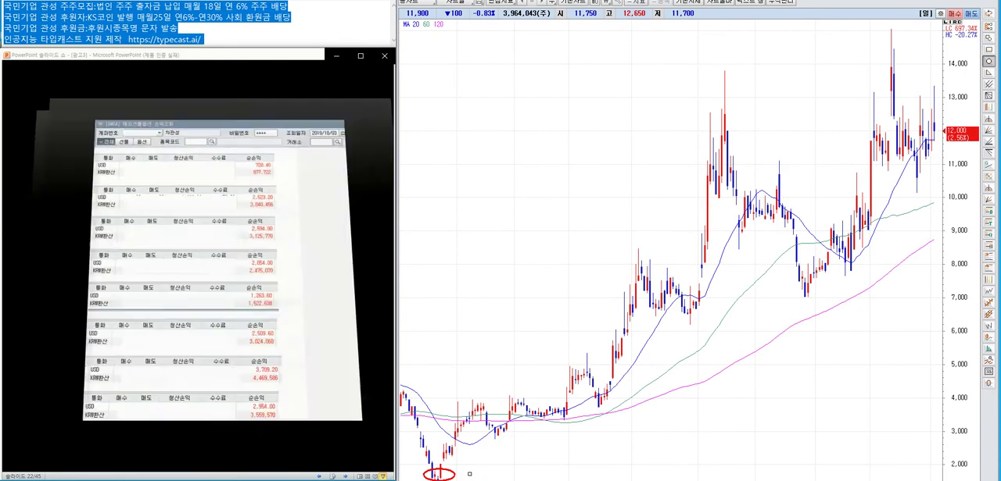